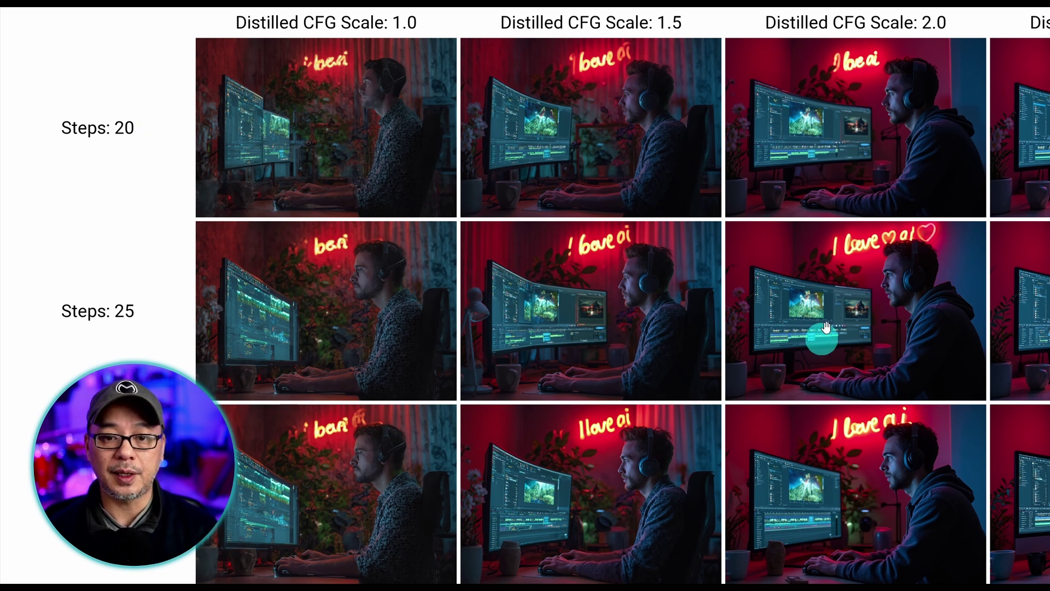
# Step: Zoom in on the Distilled CFG Scale 3.5 image in the comparison grid
pyautogui.hscroll(10, 934, 478)
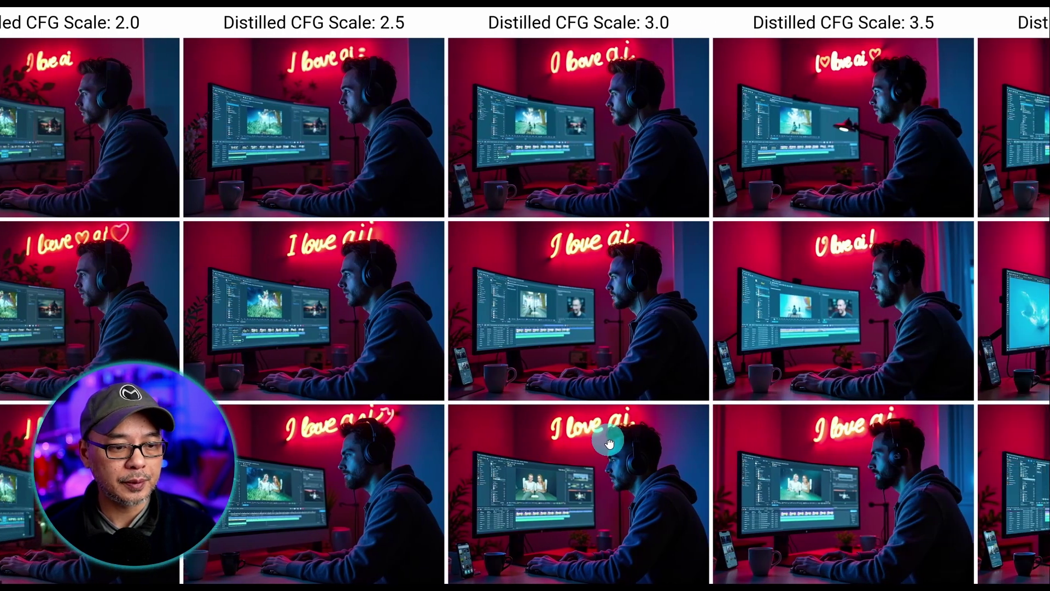
pyautogui.moveTo(609, 444); pyautogui.dragTo(422, 438)
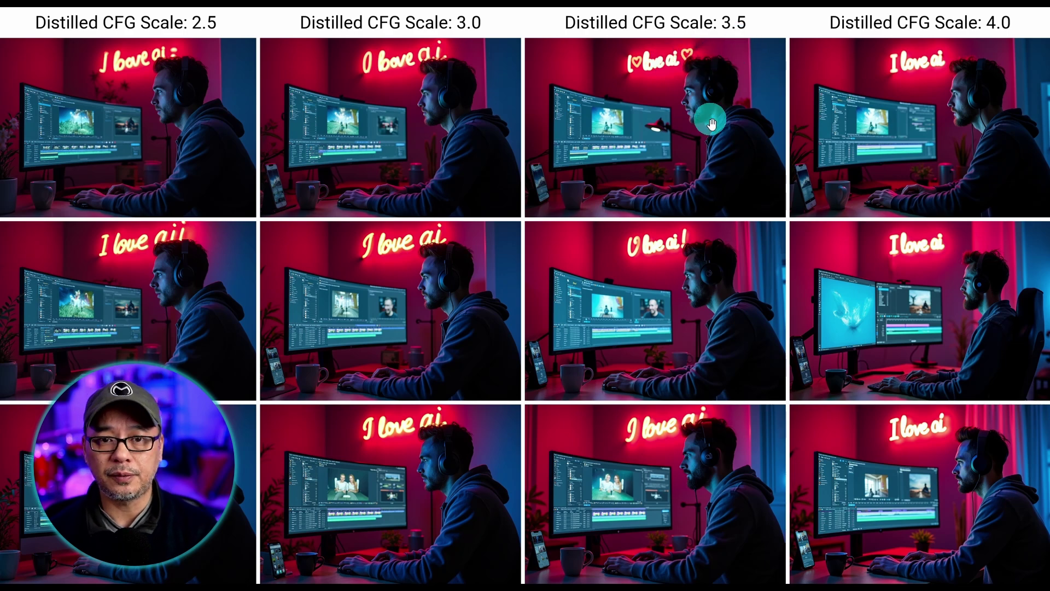
pyautogui.scroll(2, 681, 197)
pyautogui.moveTo(663, 194); pyautogui.dragTo(689, 298)
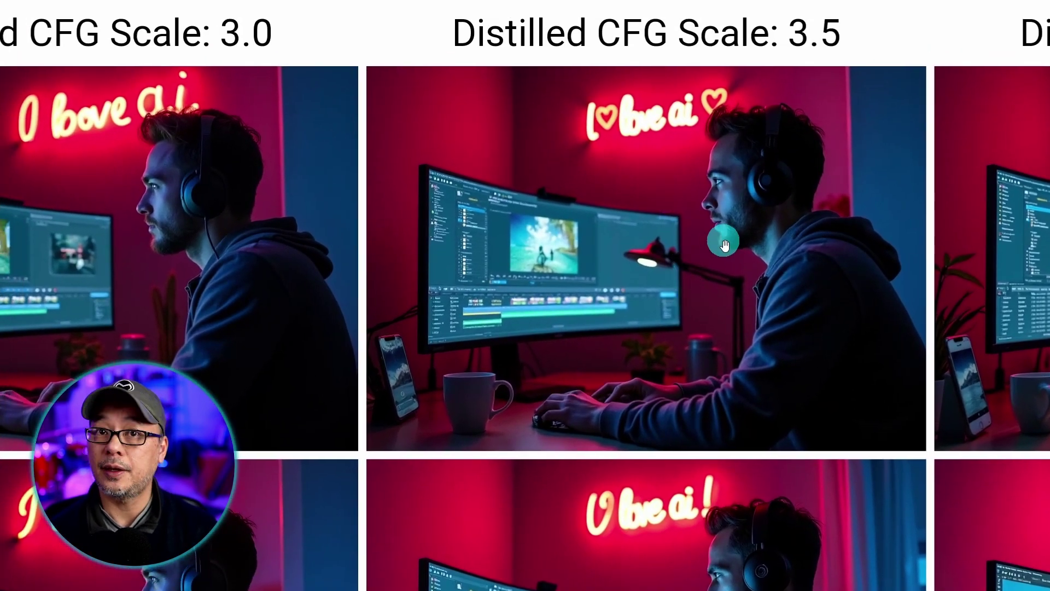
pyautogui.scroll(1, 720, 241)
pyautogui.moveTo(721, 242); pyautogui.dragTo(693, 310)
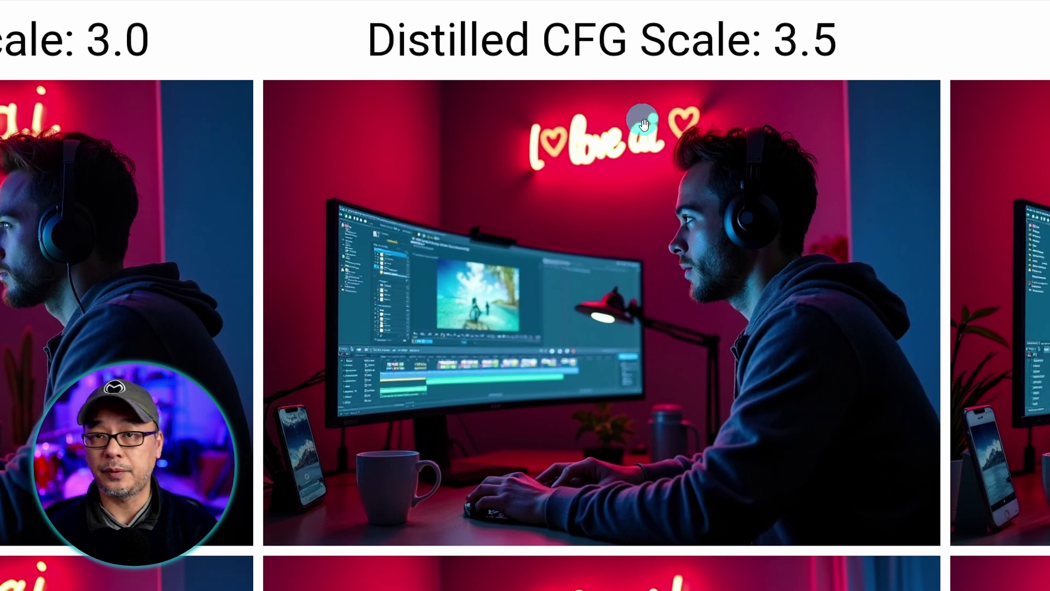
pyautogui.click(550, 299)
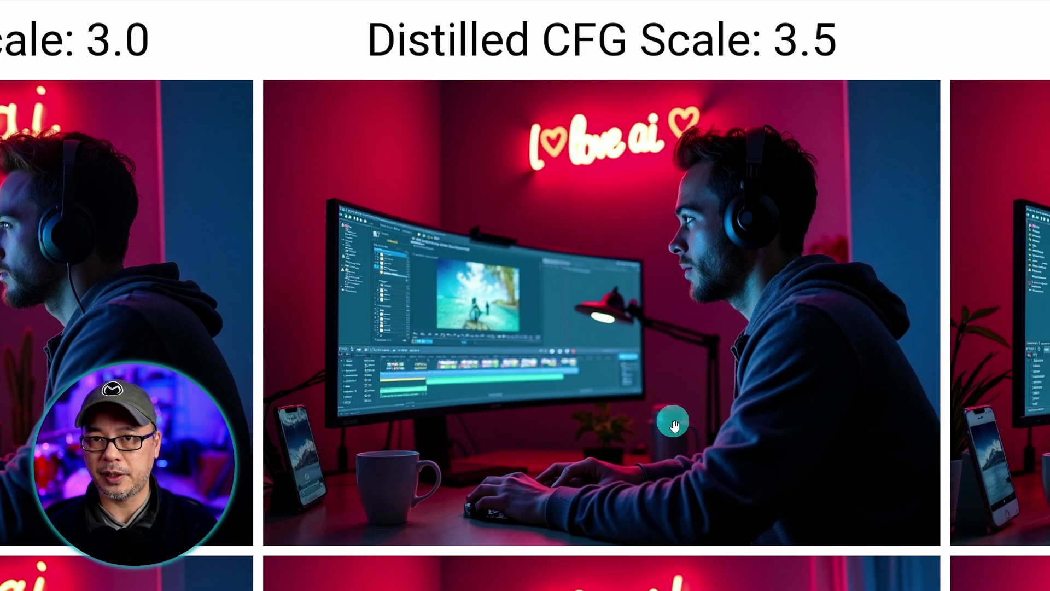
# Step: Zoom out and pan back across the CFG 1.5 to 3.5 columns
pyautogui.scroll(-5, 713, 347)
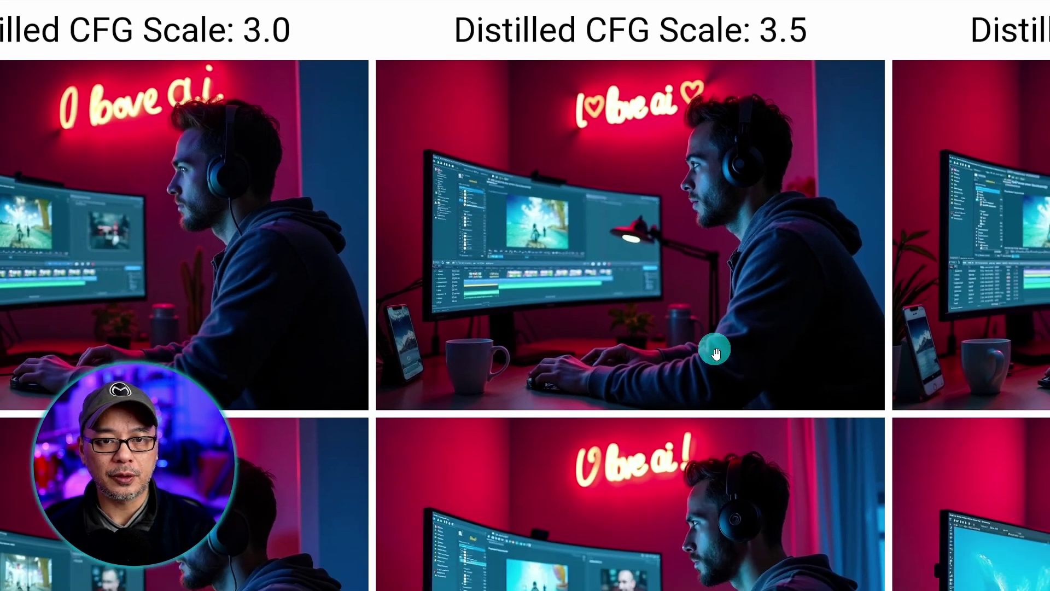
pyautogui.scroll(-4, 716, 353)
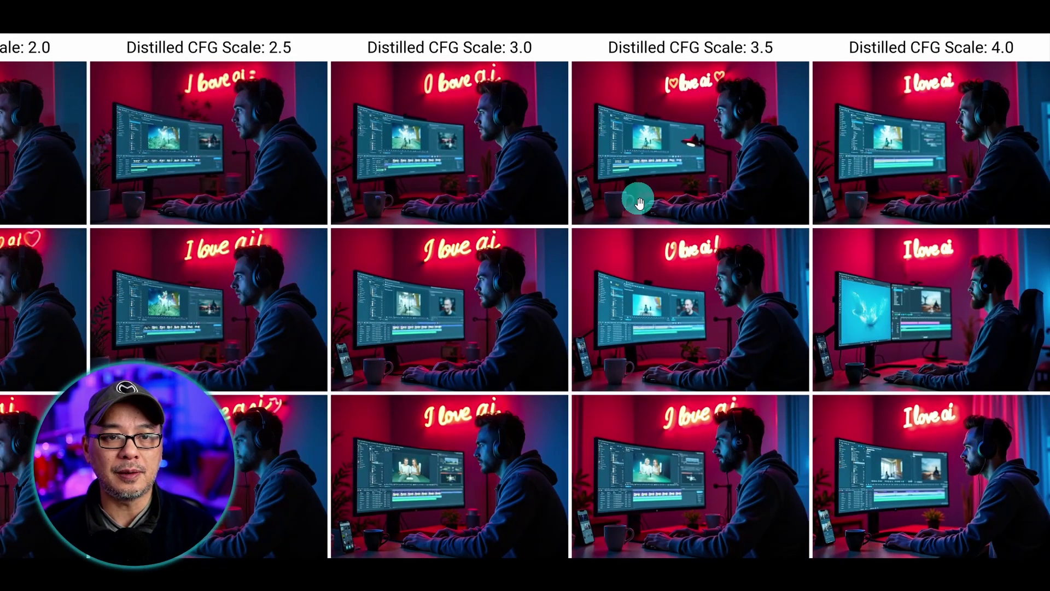
pyautogui.scroll(-2, 615, 164)
pyautogui.moveTo(615, 164); pyautogui.dragTo(326, 159)
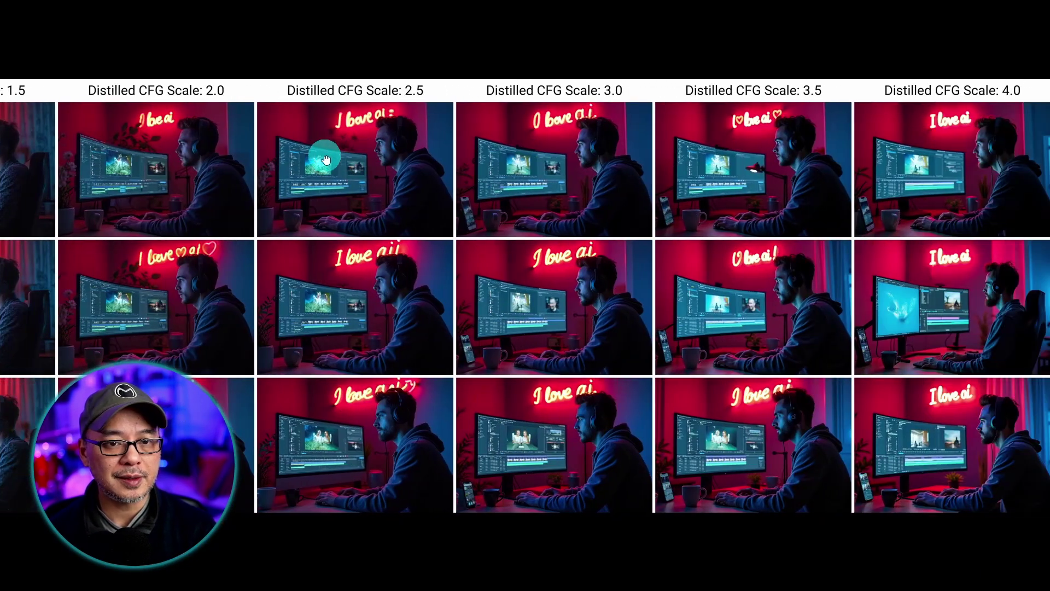
pyautogui.scroll(4, 862, 146)
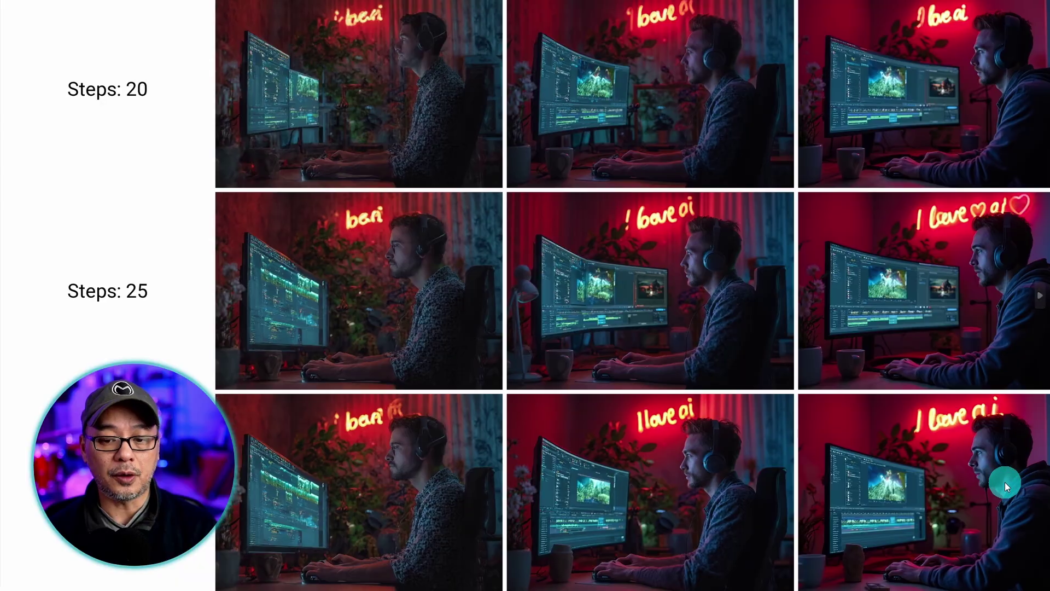
# Step: Pan the Steps grid to the CFG 3.5 column and view the heart neon sign image enlarged
pyautogui.moveTo(1000, 481); pyautogui.dragTo(524, 465)
pyautogui.moveTo(883, 467); pyautogui.dragTo(668, 464)
pyautogui.moveTo(912, 454); pyautogui.dragTo(668, 450)
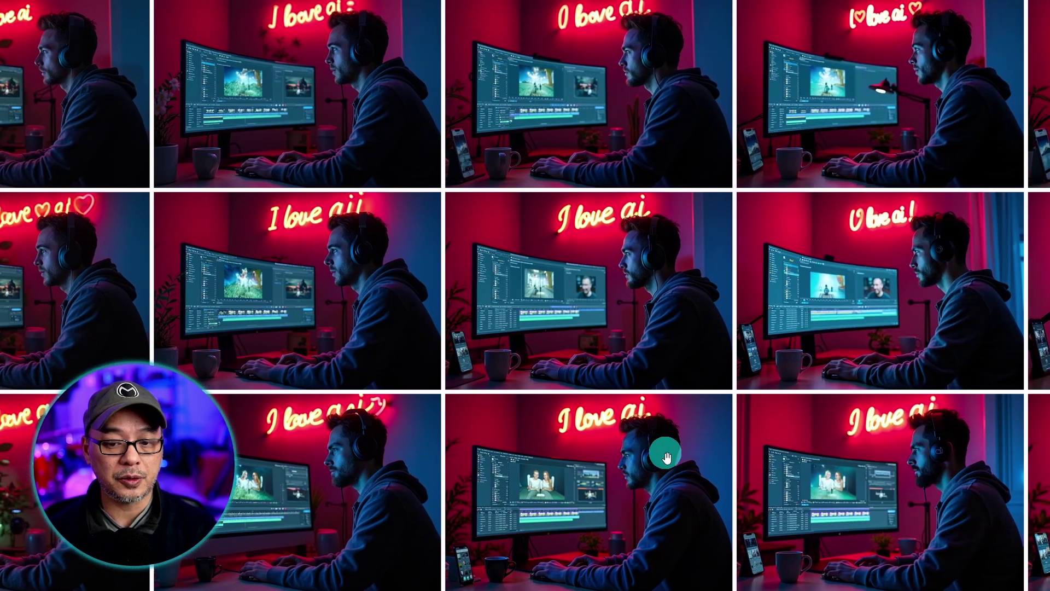
pyautogui.moveTo(903, 474); pyautogui.dragTo(708, 465)
pyautogui.click(717, 125)
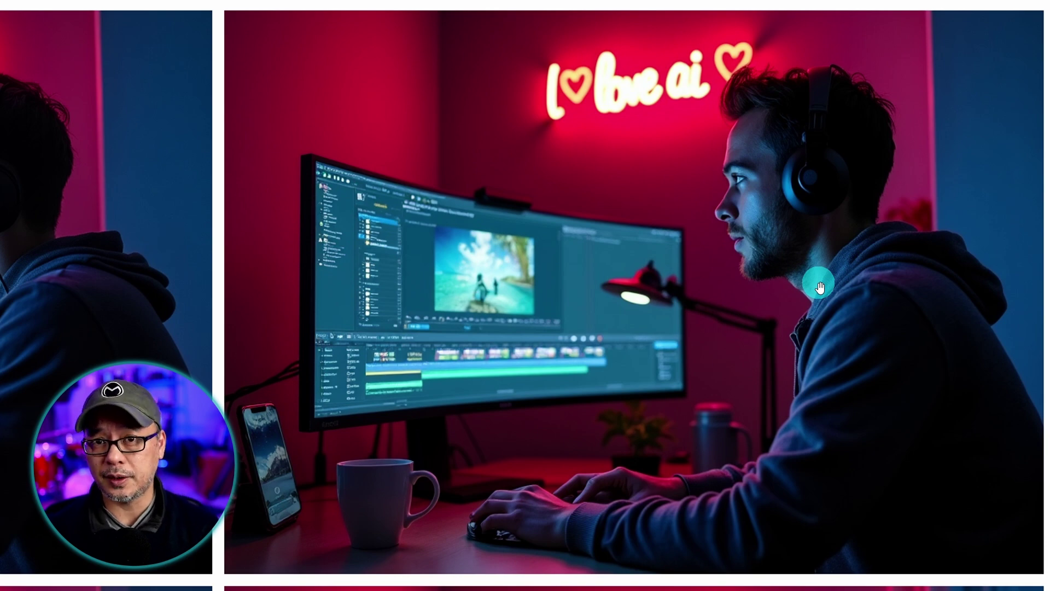
pyautogui.click(816, 476)
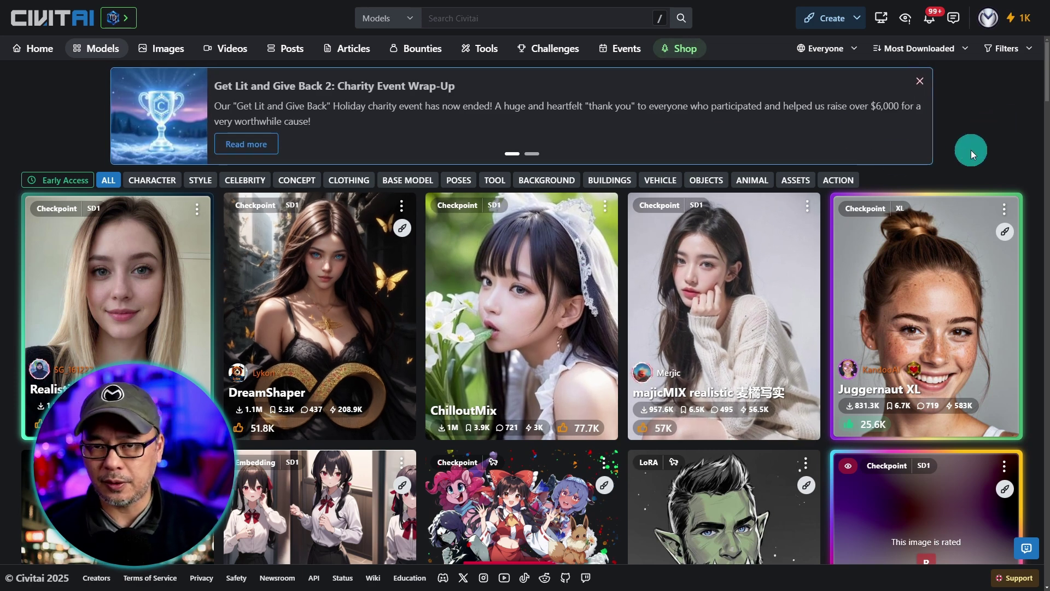
# Step: Shrink the Civitai listing and open the epiCRealism model page
pyautogui.hotkey('ctrl', '-')
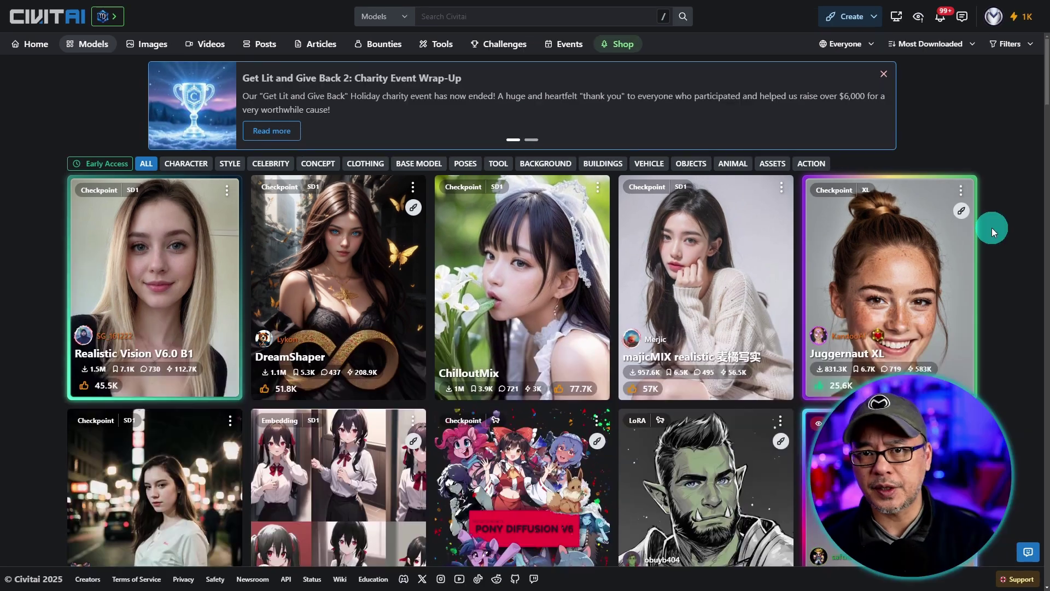
pyautogui.scroll(-2, 992, 228)
pyautogui.scroll(-5, 993, 228)
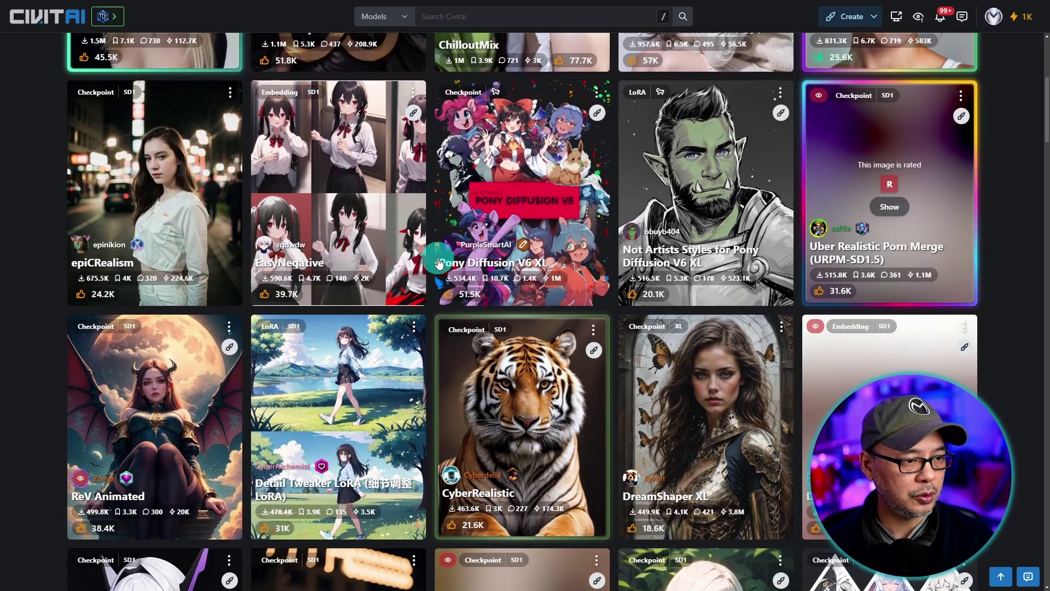
pyautogui.click(152, 176)
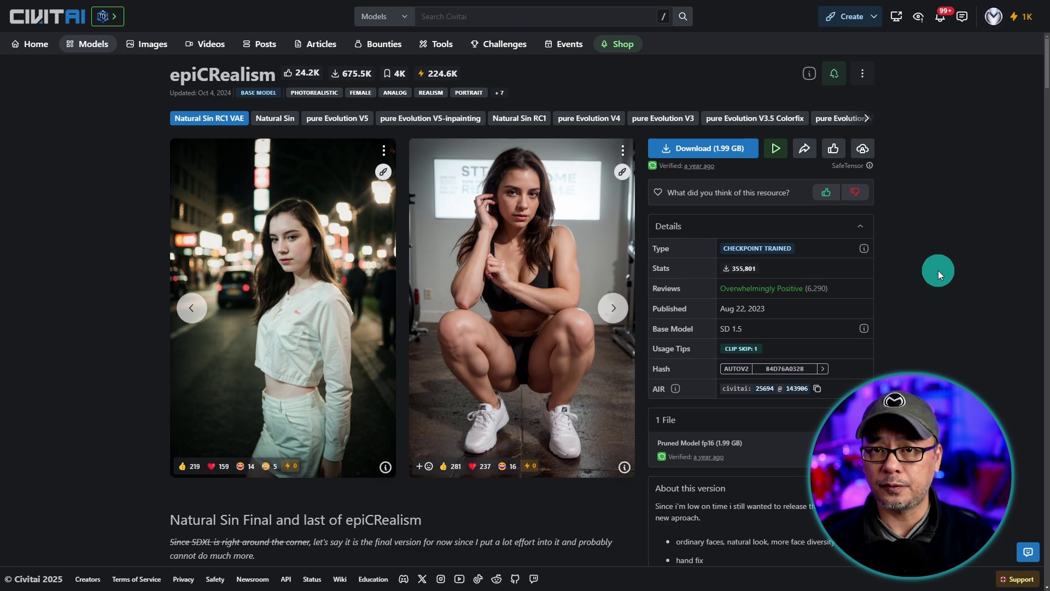
# Step: Enlarge the page, expand the full Advices list and highlight the recommended samplers
pyautogui.hotkey('ctrl', '+')
pyautogui.hotkey('ctrl', '+')
pyautogui.scroll(-6, 504, 267)
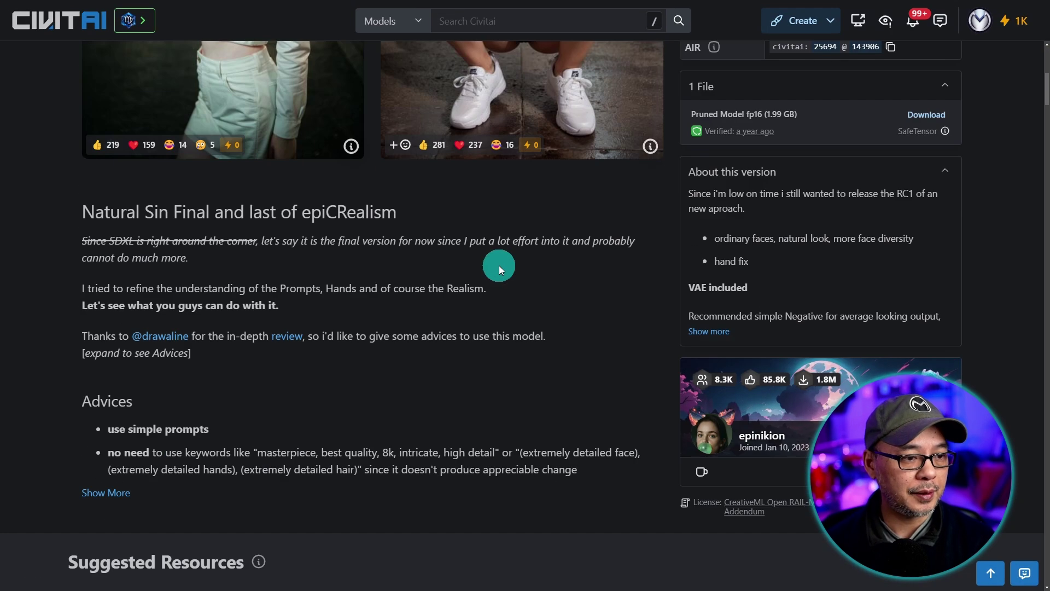
pyautogui.scroll(-2, 497, 267)
pyautogui.click(104, 381)
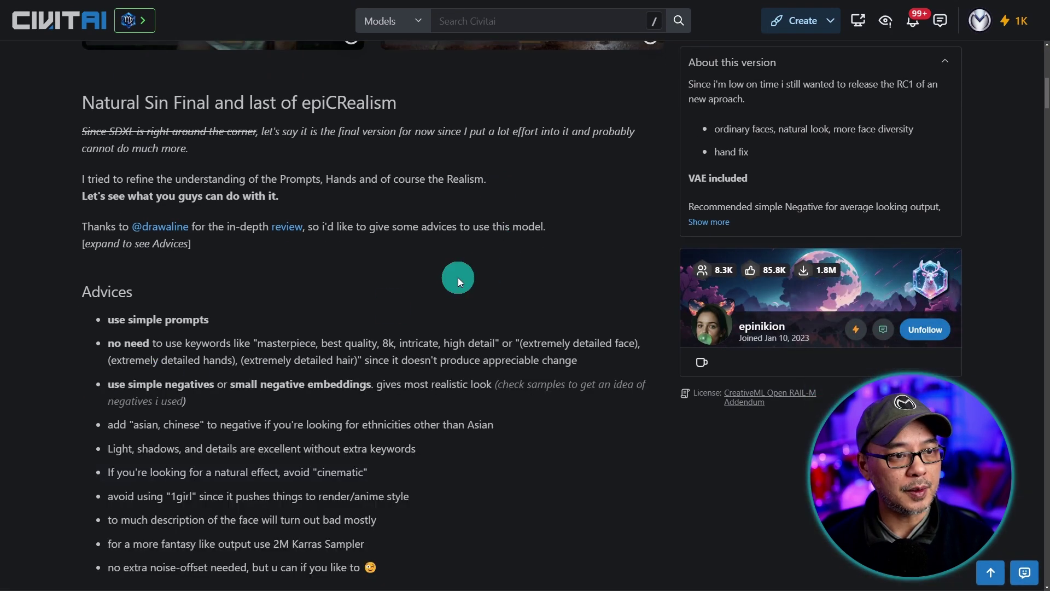
pyautogui.scroll(-3, 471, 279)
pyautogui.hotkey('ctrl', '+')
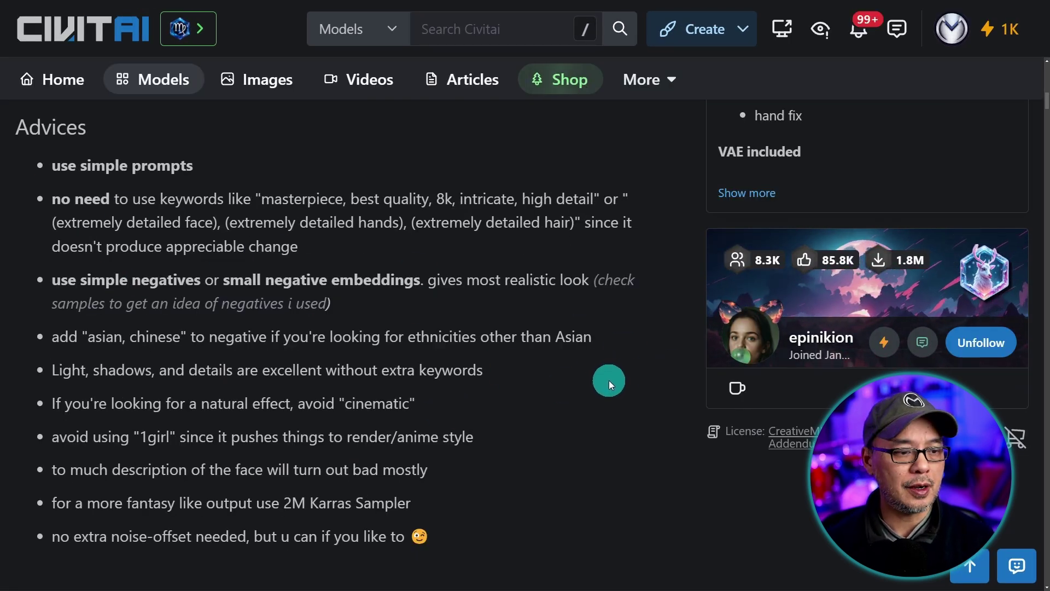
pyautogui.hotkey('ctrl', '+')
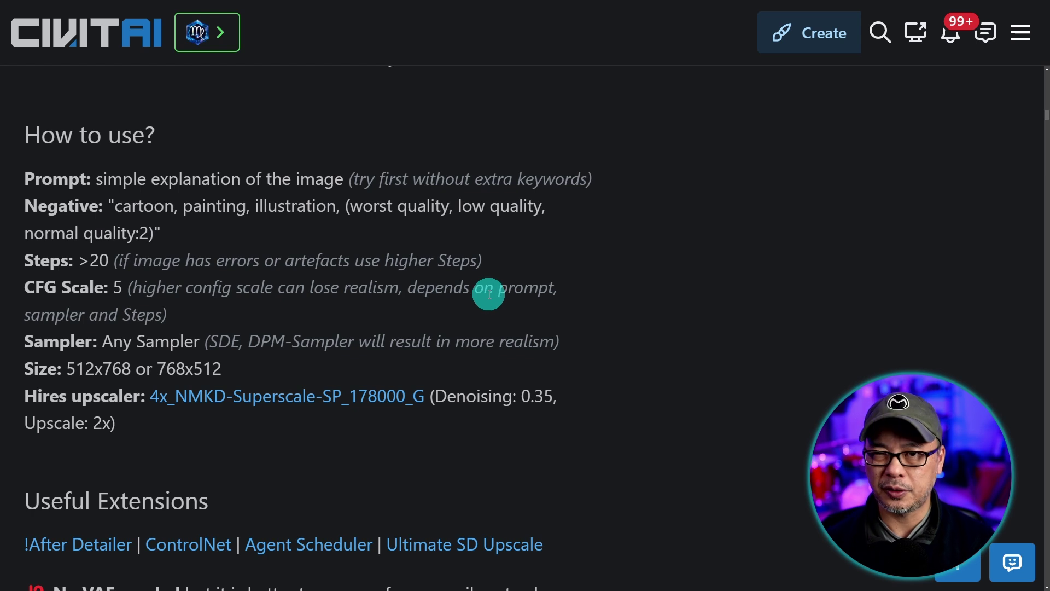
pyautogui.scroll(-3, 530, 282)
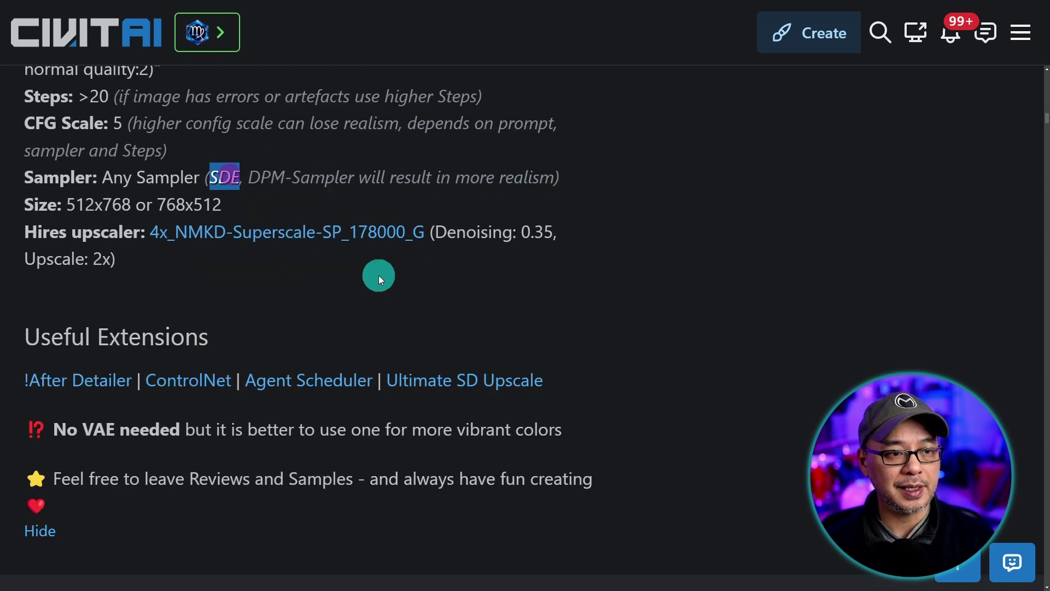
pyautogui.moveTo(249, 177); pyautogui.dragTo(351, 177)
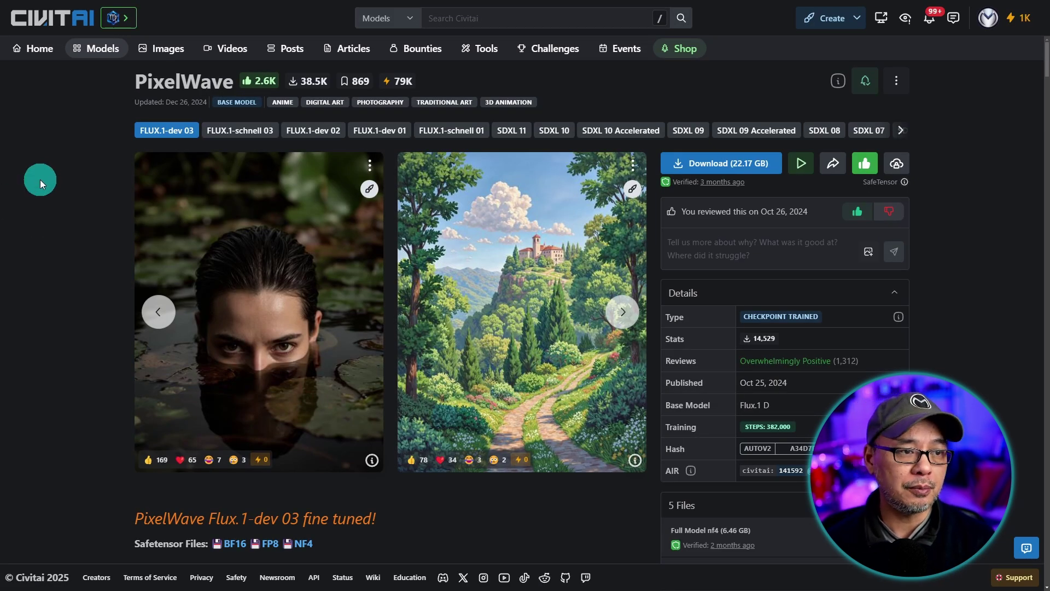
# Step: Highlight the PixelWave title and its 'dpmpp 2m sgm uniform 30 steps' advice line
pyautogui.doubleClick(173, 82)
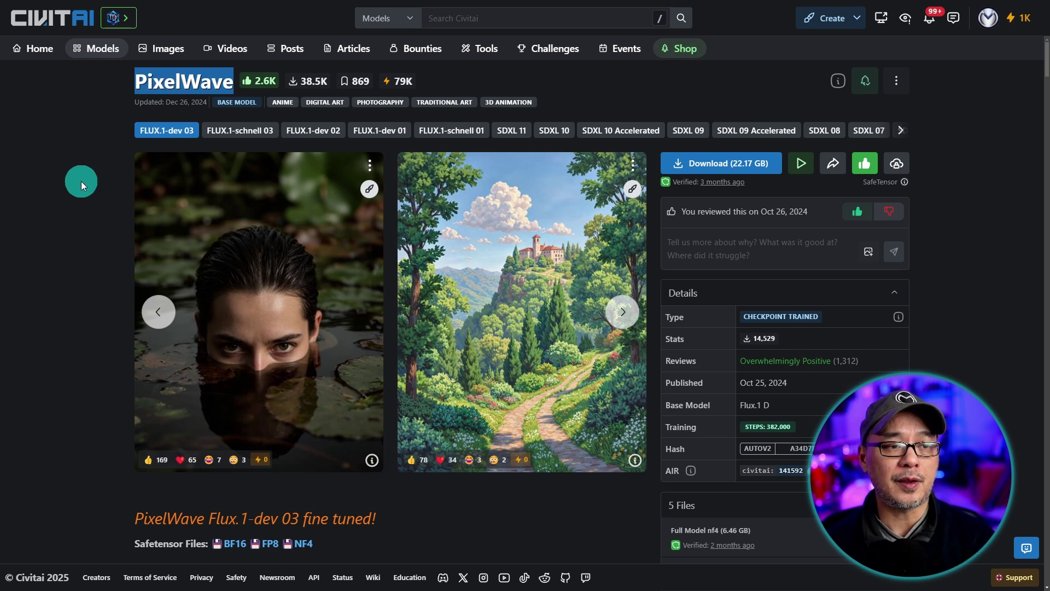
pyautogui.hotkey('ctrl', '+')
pyautogui.scroll(-5, 117, 244)
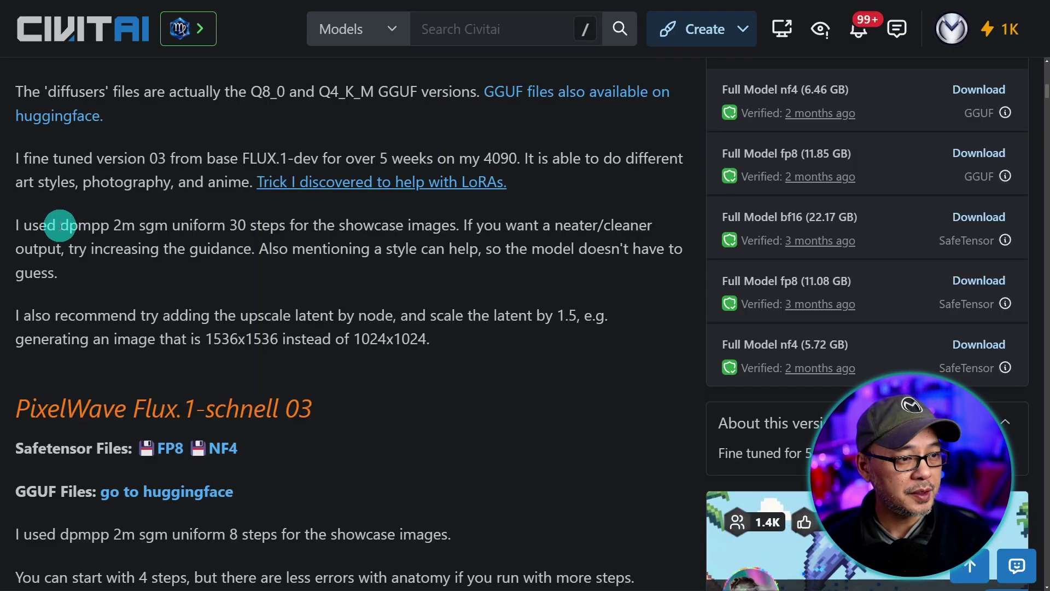
pyautogui.moveTo(60, 225); pyautogui.dragTo(288, 226)
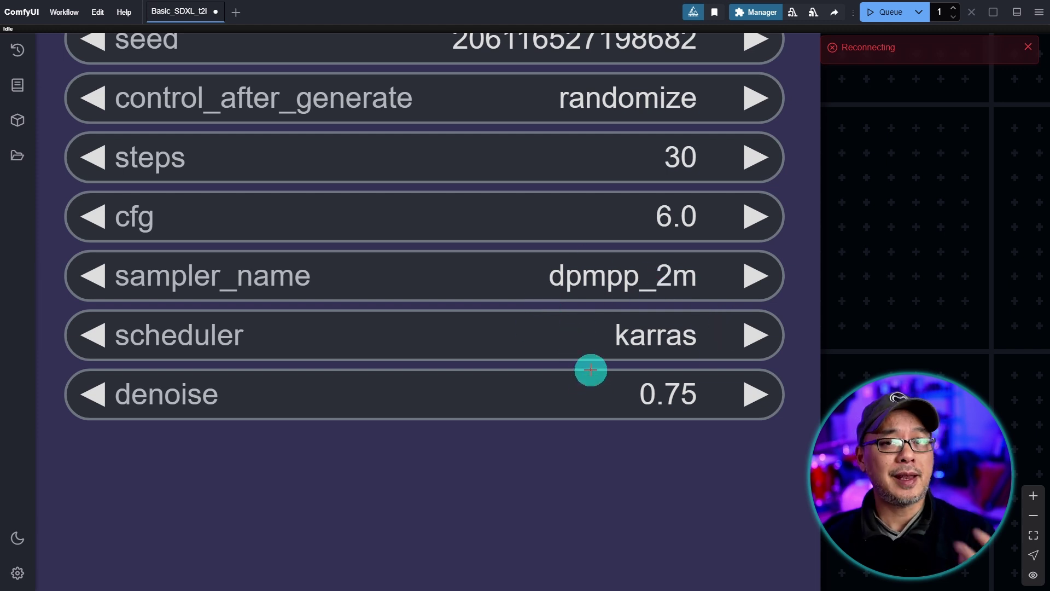
pyautogui.click(514, 278)
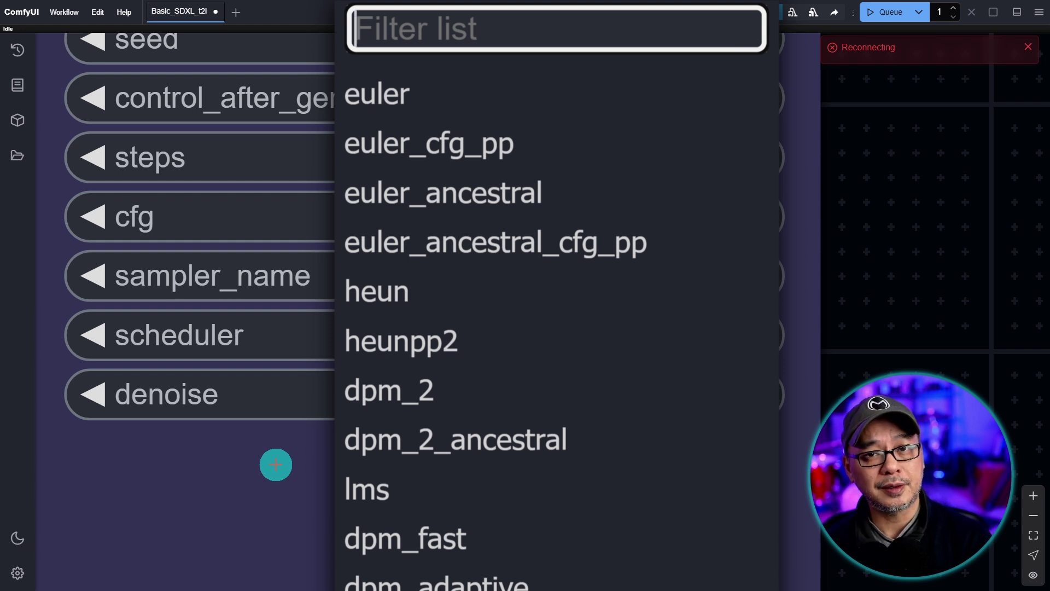
pyautogui.click(612, 331)
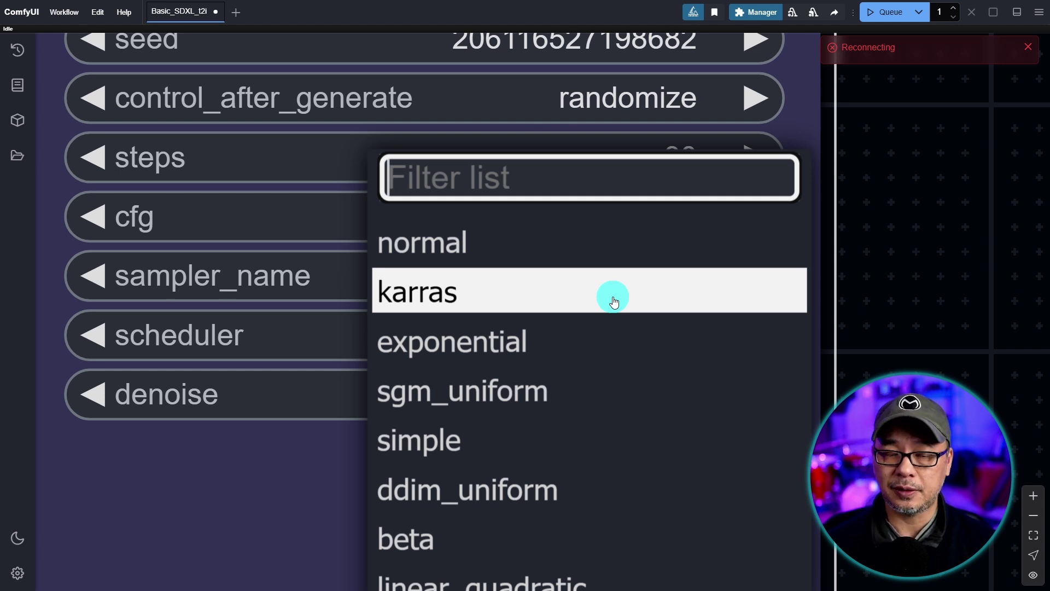
pyautogui.click(613, 300)
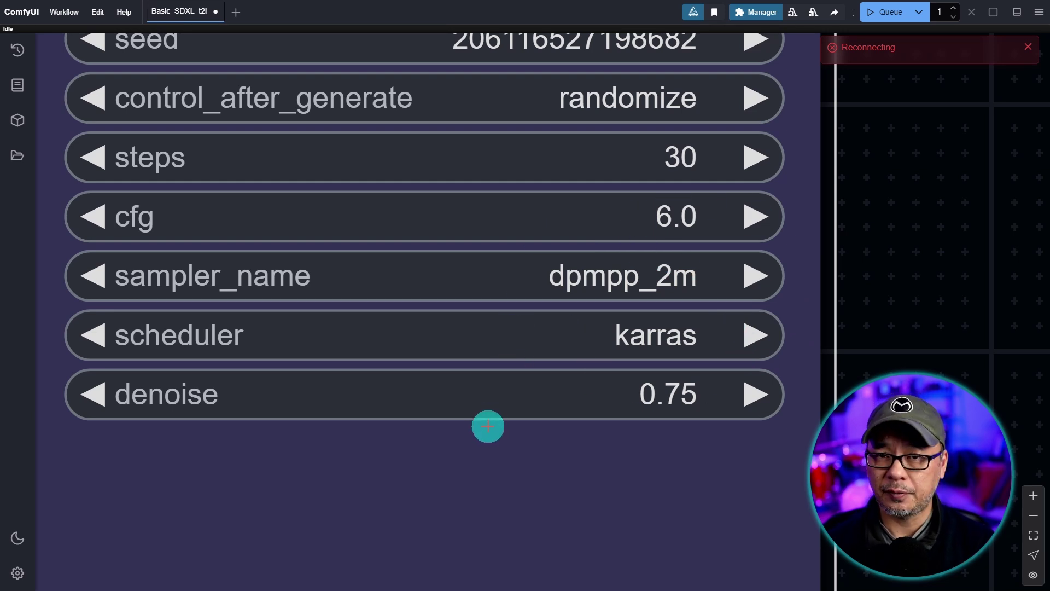
pyautogui.click(633, 285)
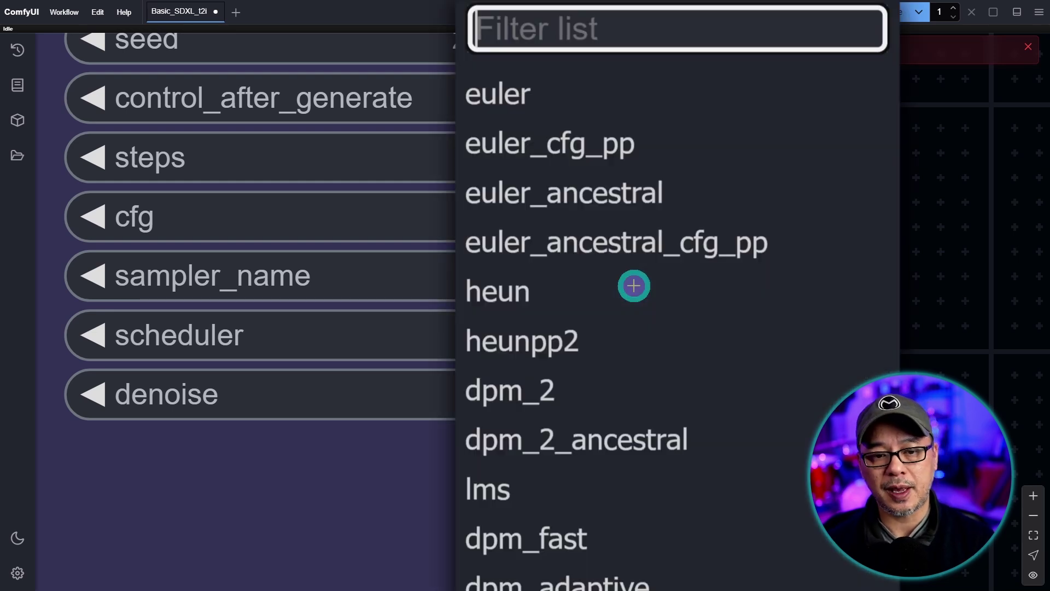
pyautogui.click(594, 101)
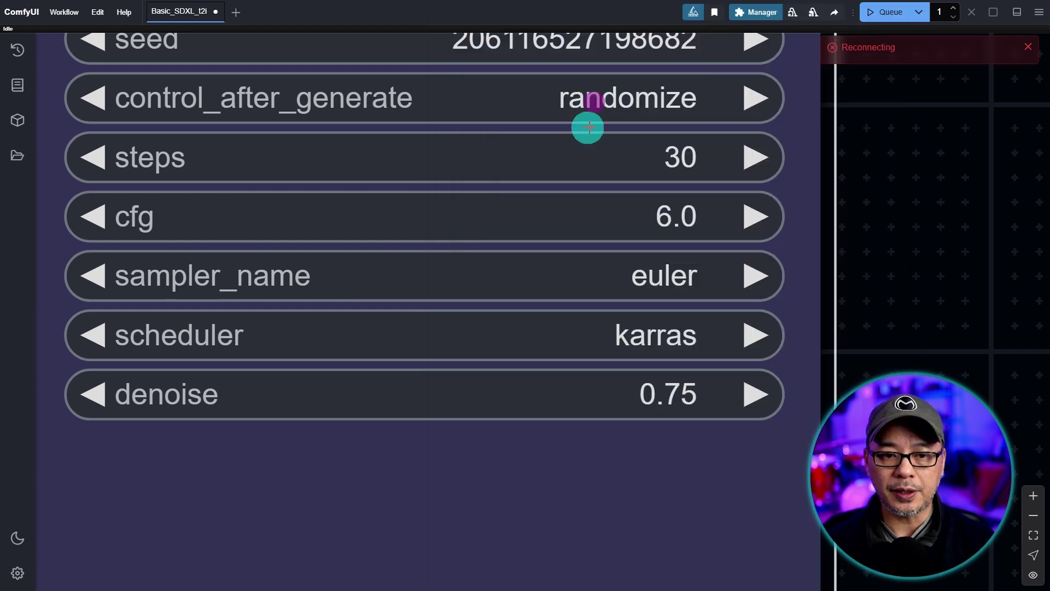
pyautogui.click(651, 349)
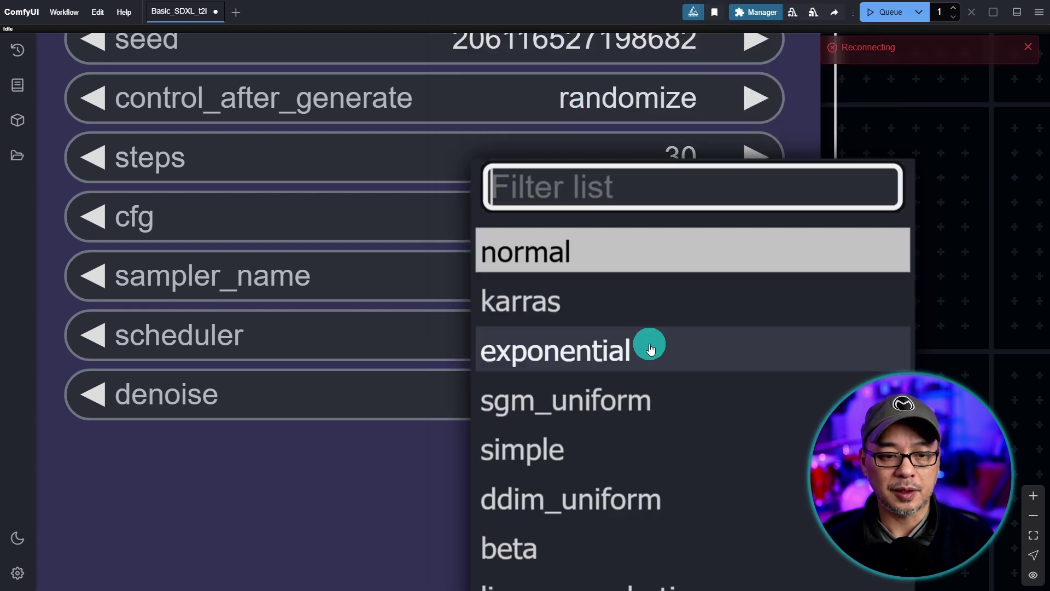
pyautogui.click(645, 447)
pyautogui.click(632, 333)
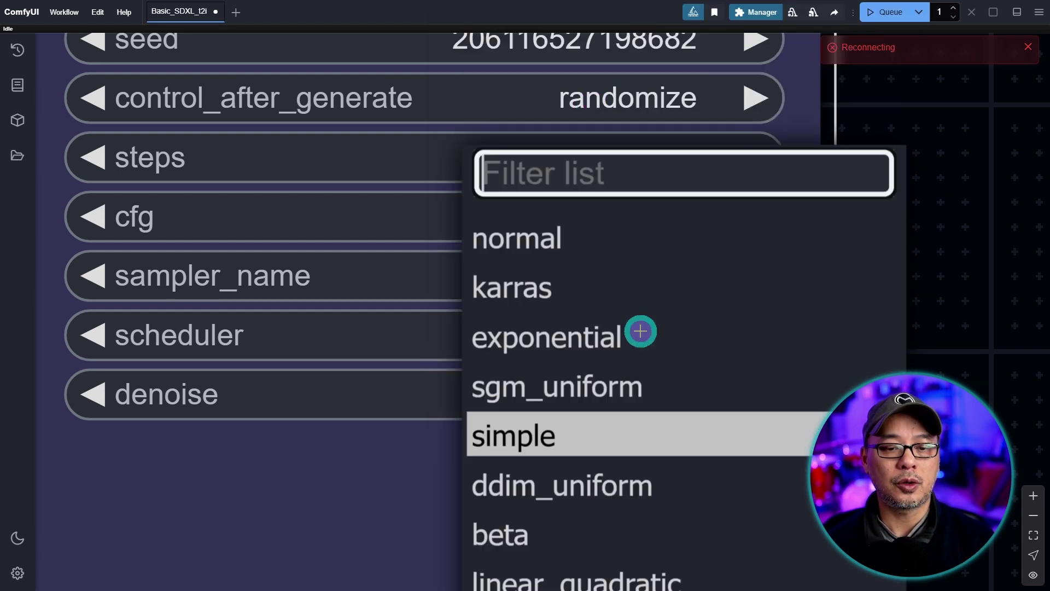
pyautogui.click(567, 551)
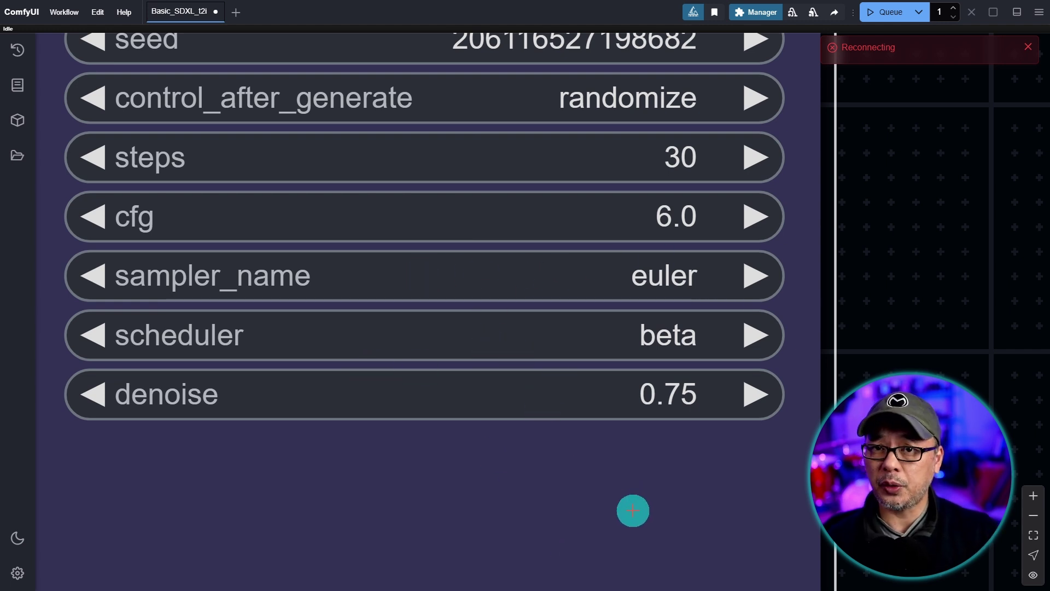
pyautogui.click(539, 276)
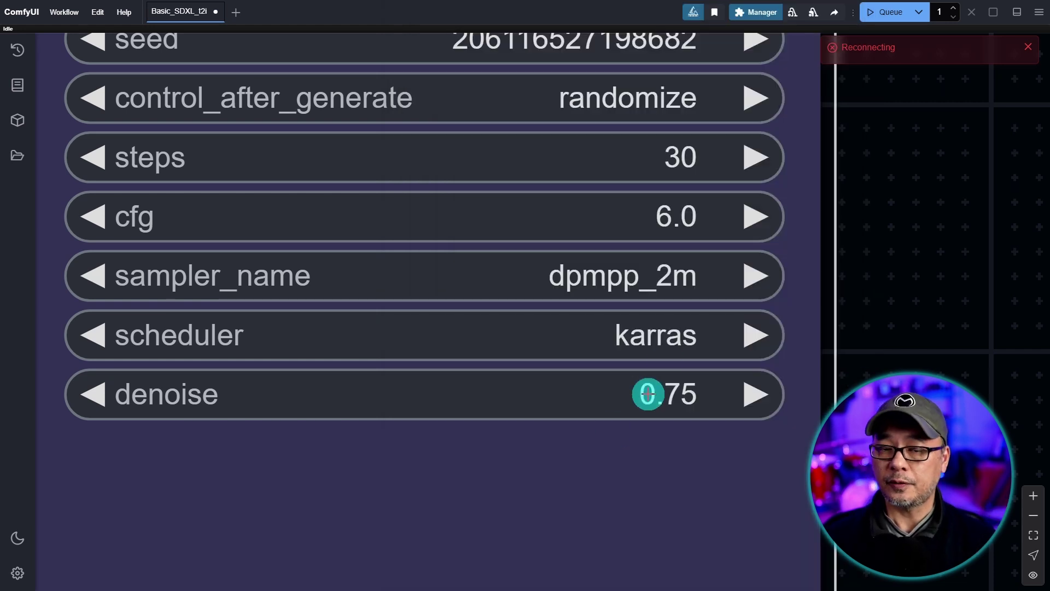
# Step: Change sampler_name from dpmpp_2m to deis and scheduler from karras to sgm_uniform
pyautogui.click(598, 275)
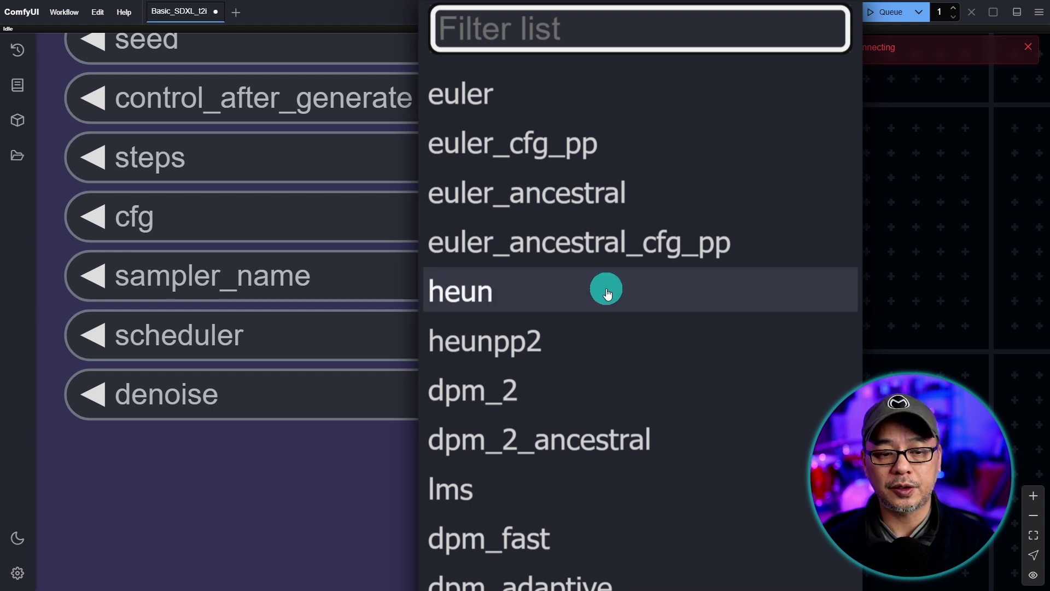
pyautogui.write('de')
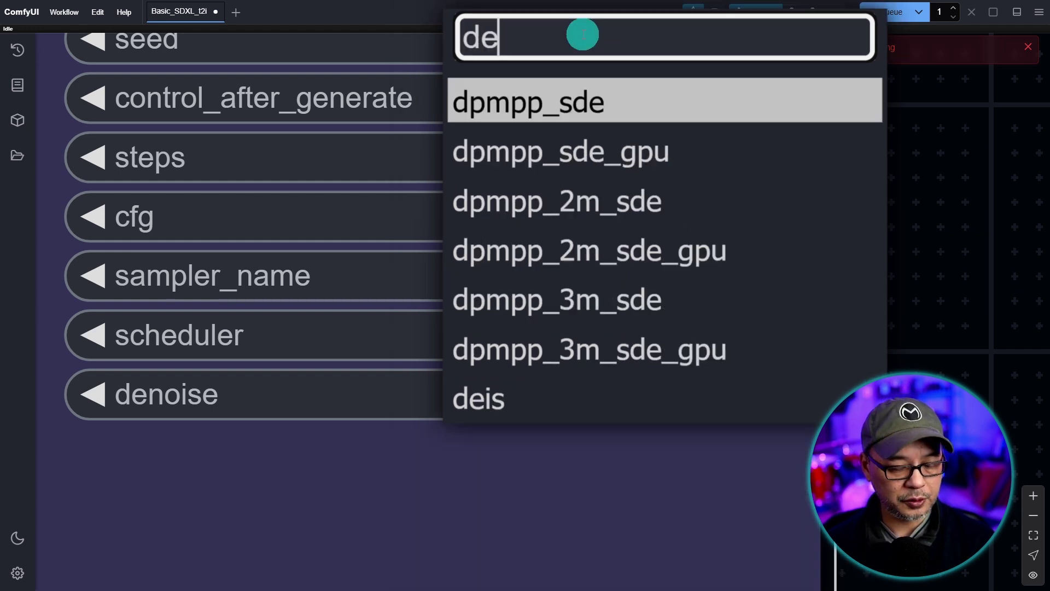
pyautogui.click(524, 404)
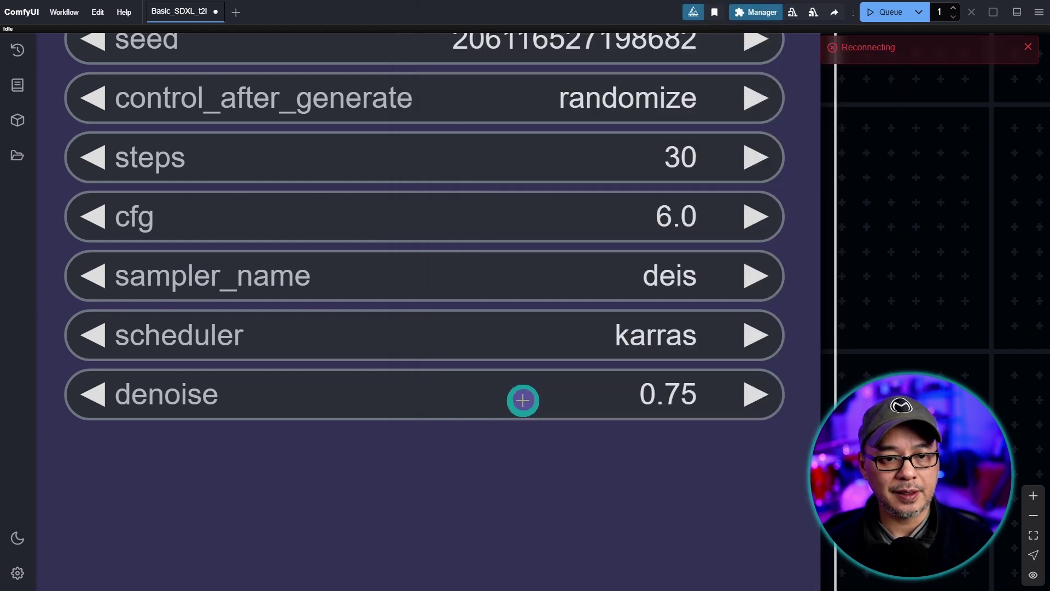
pyautogui.click(686, 337)
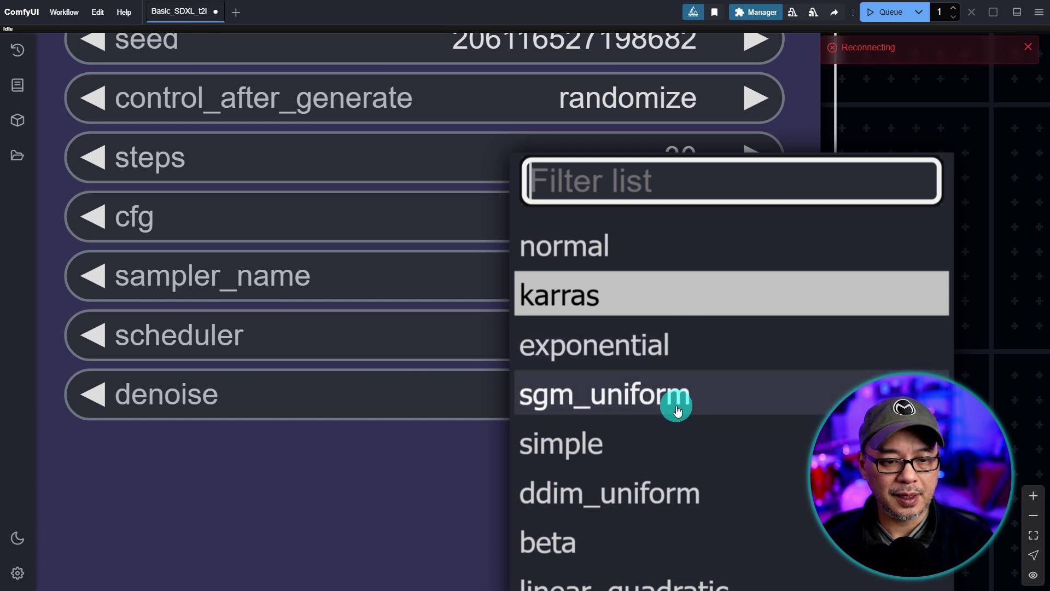
pyautogui.click(688, 393)
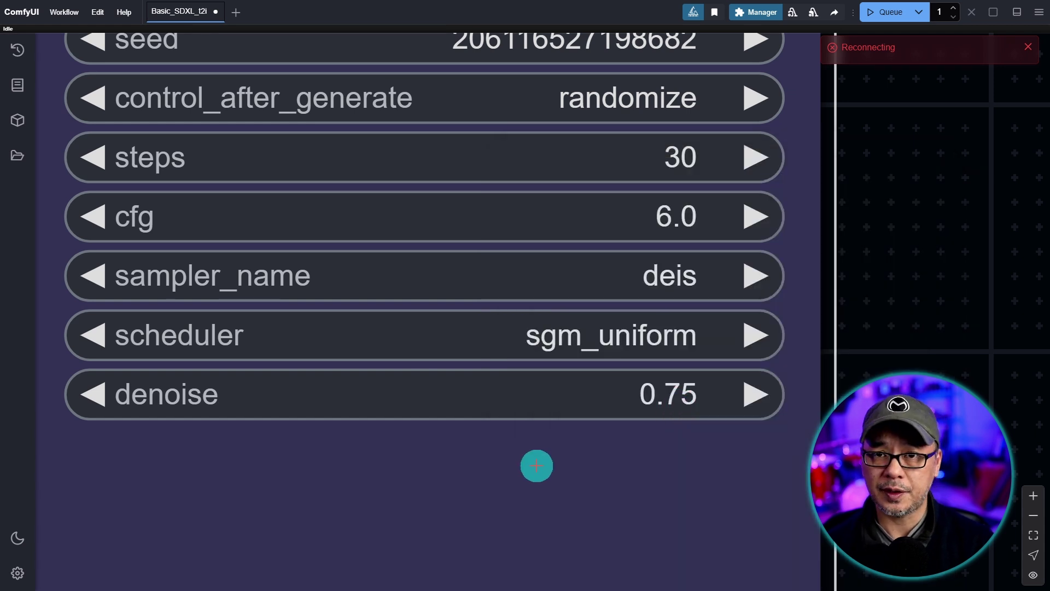